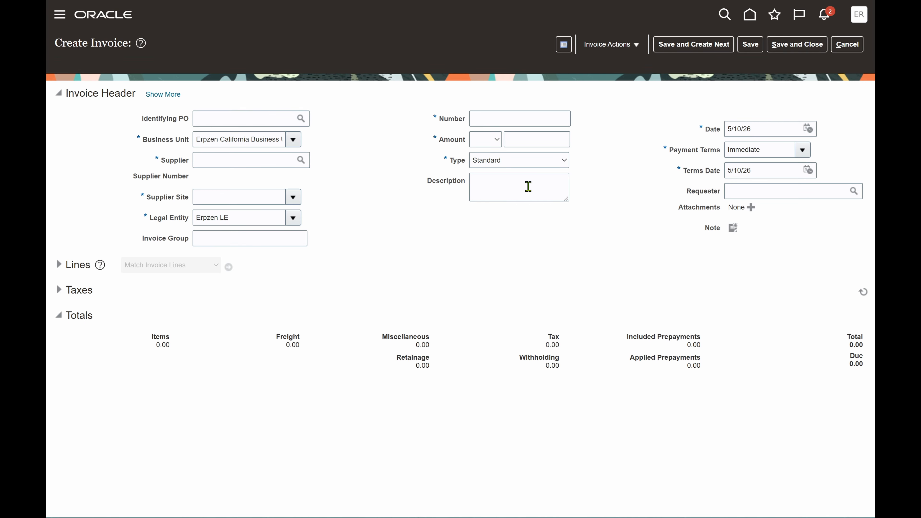
- Search for suppliers matching "erpzen" and set Erpzen Dell Supplier as the invoice's supplier
left_click(301, 159)
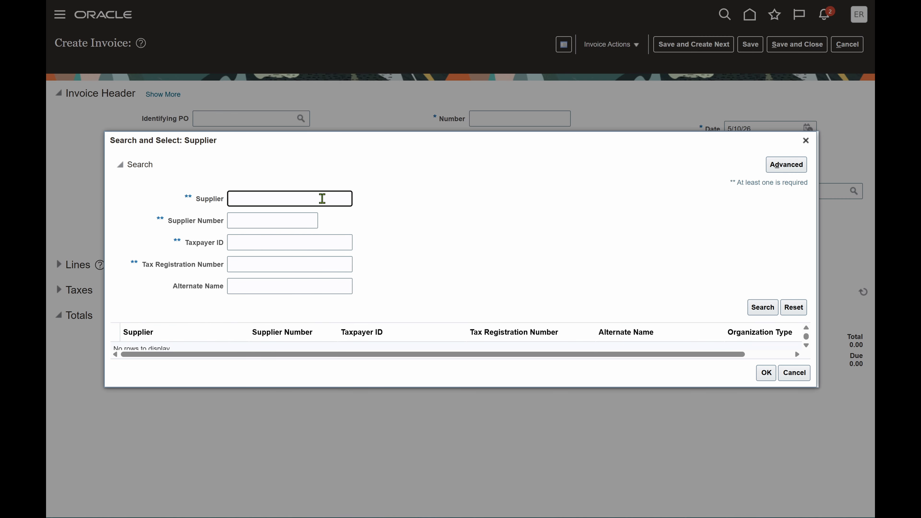
type("erpzen")
left_click(759, 307)
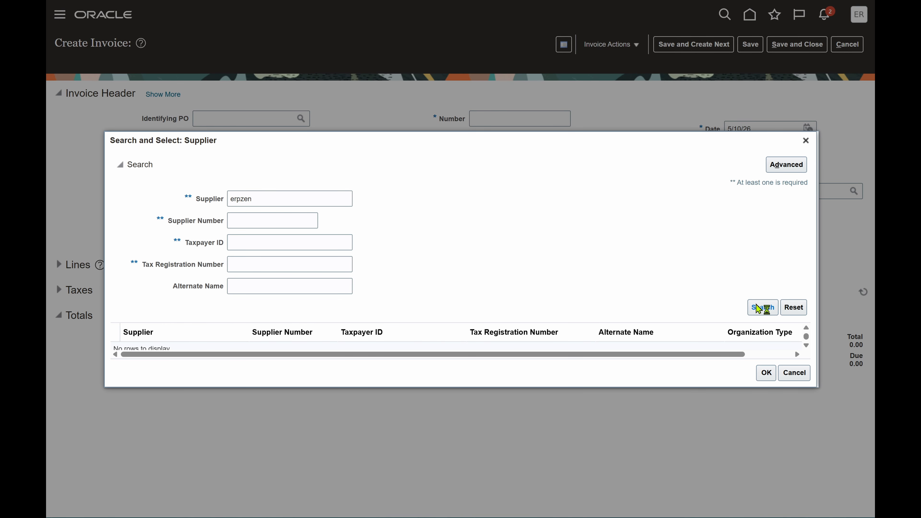
left_click(197, 351)
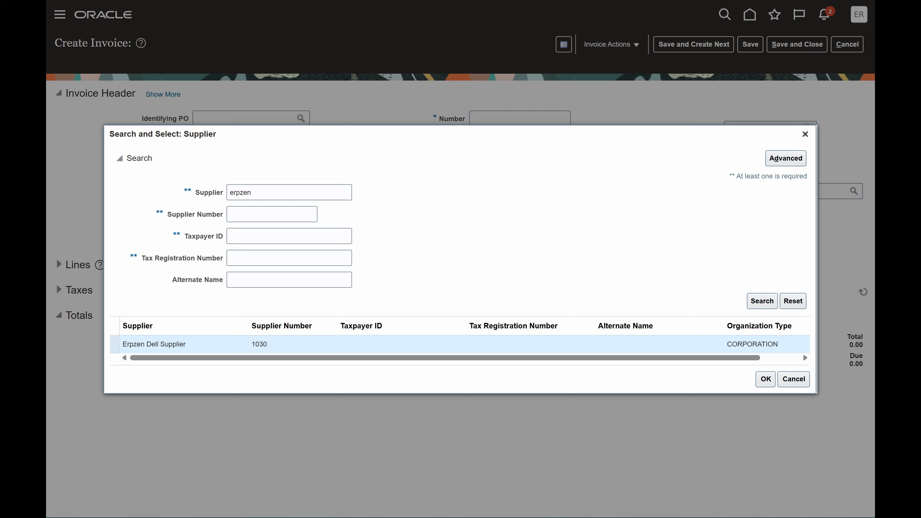
left_click(767, 382)
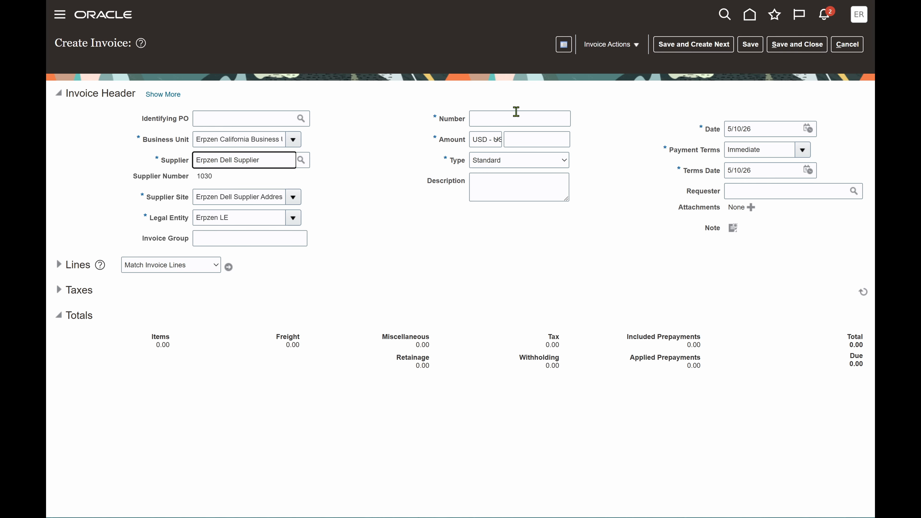
- Set the invoice number to Debit Memo, the amount to -4,500.00 USD and the type to Debit memo
left_click(513, 121)
type("De")
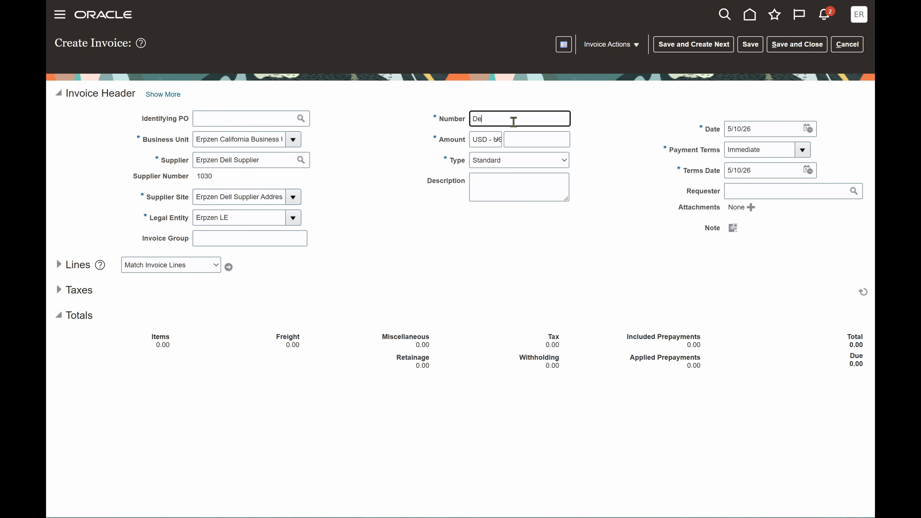
type("bit Memo")
left_click(560, 139)
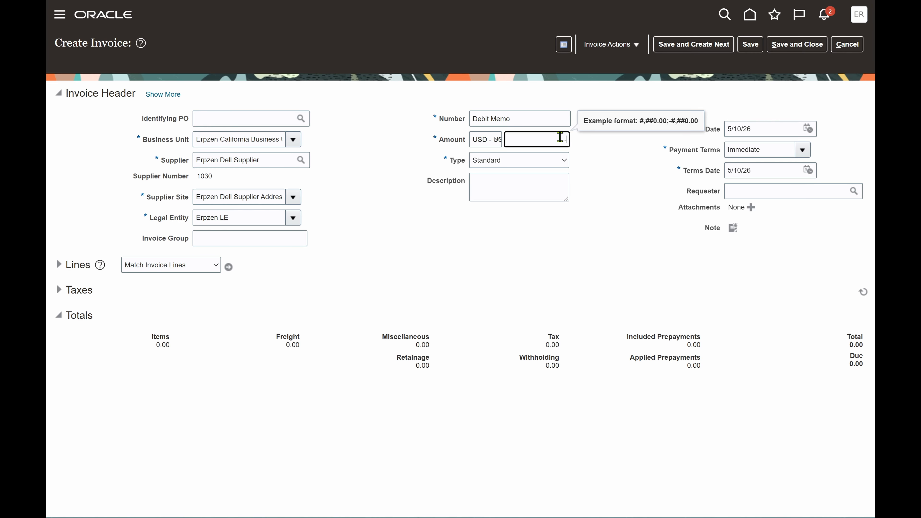
type("-4500")
left_click(652, 170)
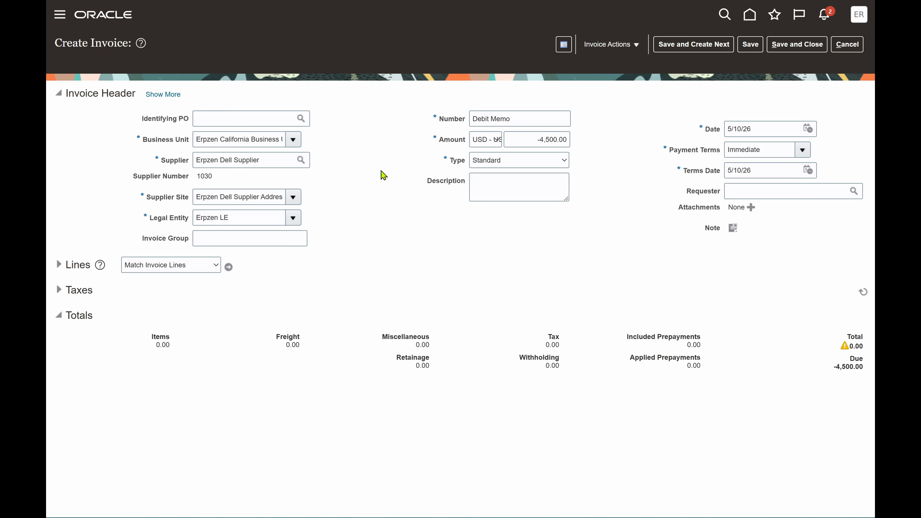
left_click(563, 162)
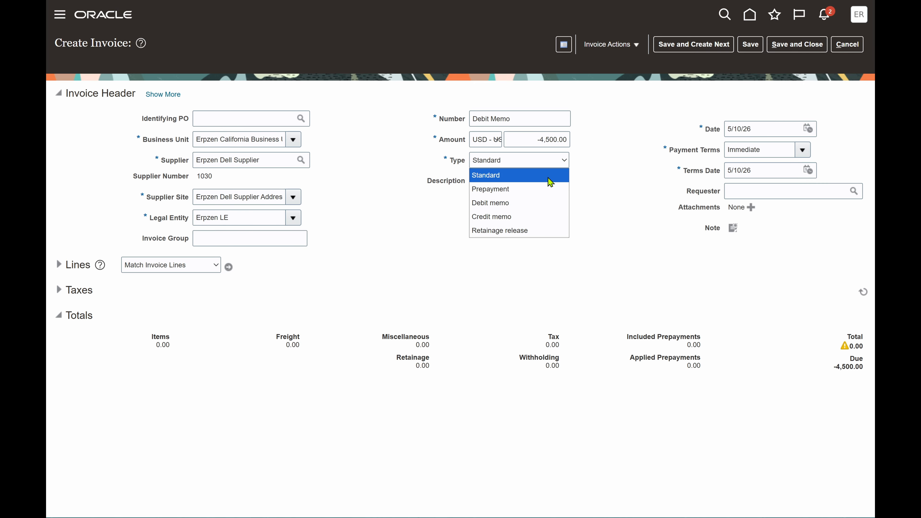
left_click(540, 200)
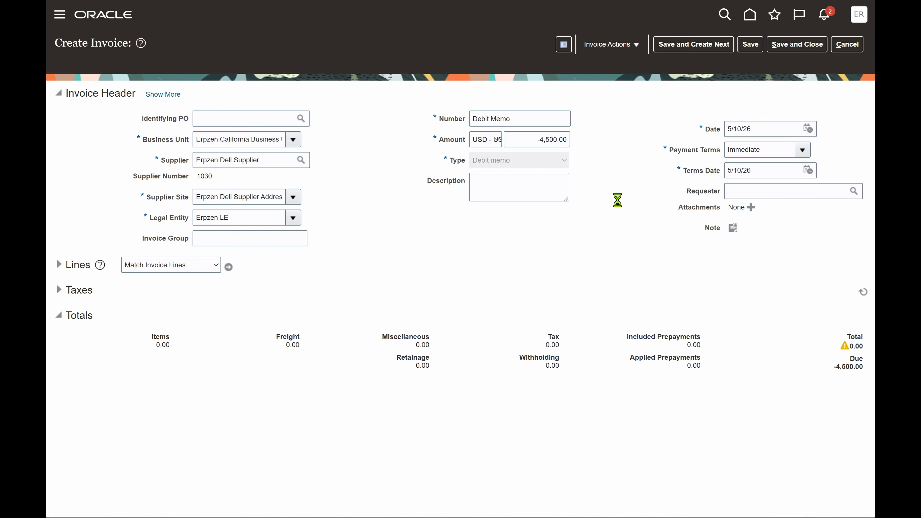
- Enter invoice line 1 with an amount of -4,500.00 and the distribution combination for company 101, department 2002, account 74500
left_click(63, 266)
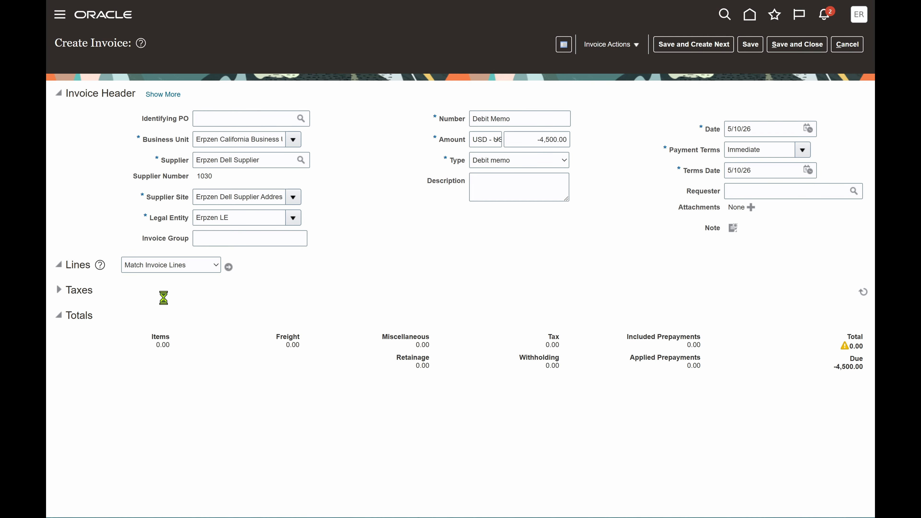
left_click(218, 375)
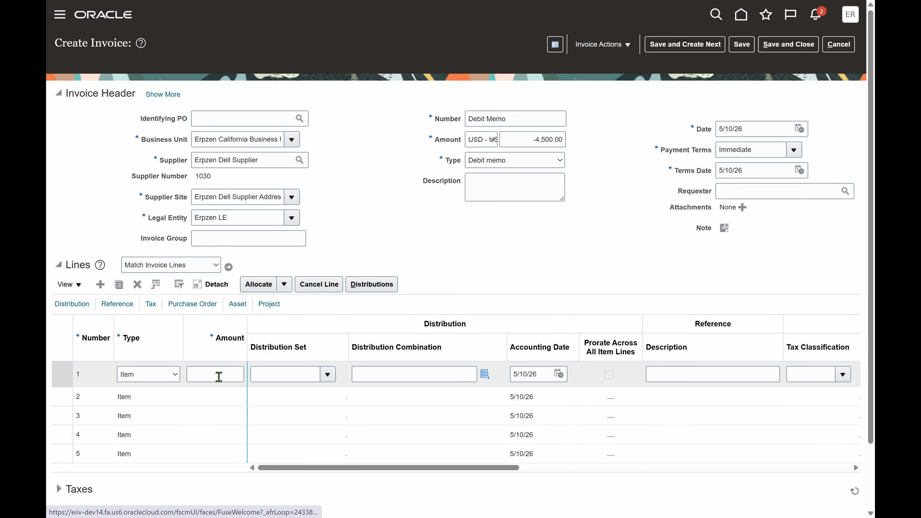
type("-4500")
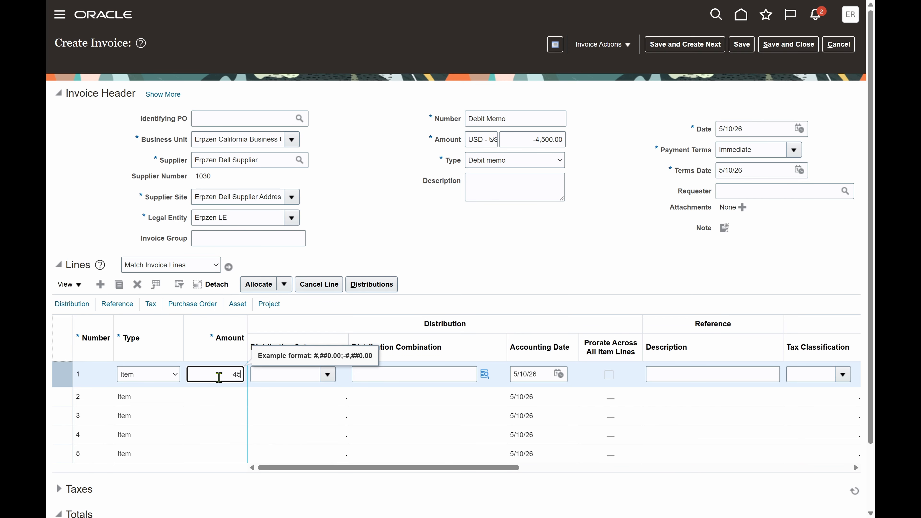
left_click(604, 250)
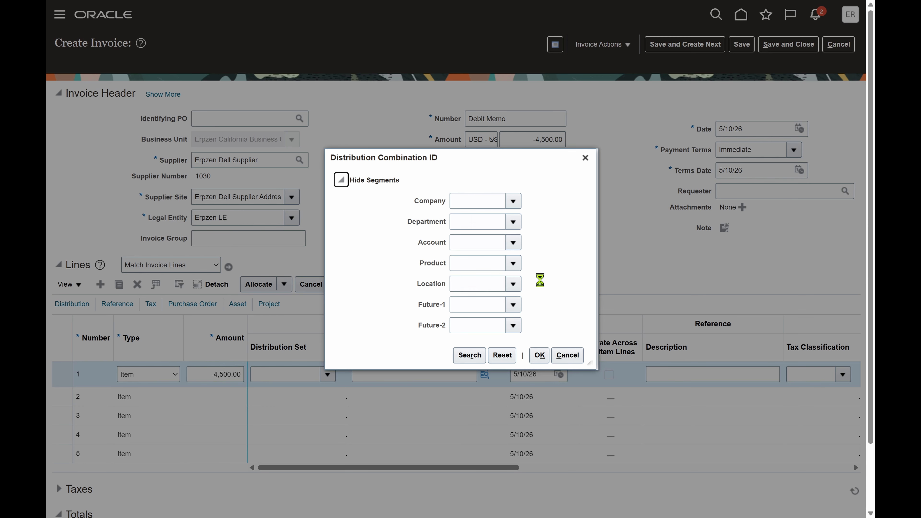
left_click(468, 354)
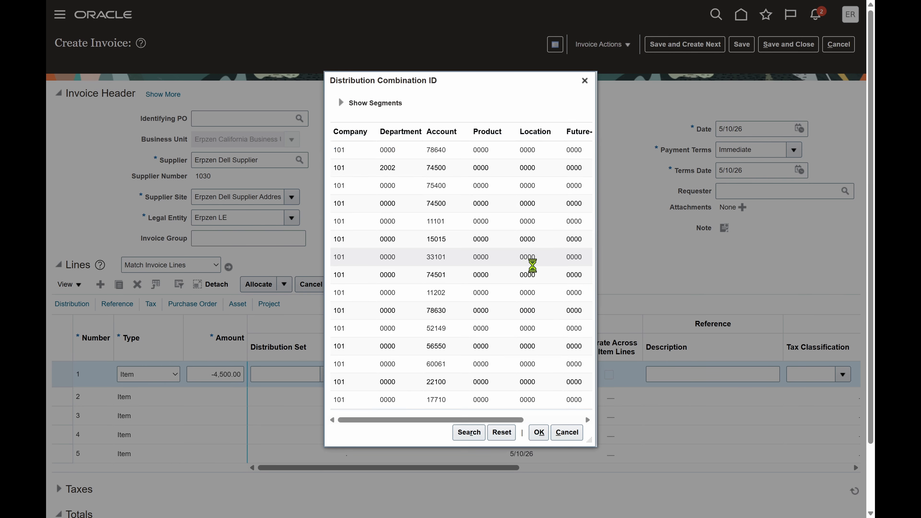
left_click(495, 167)
left_click(539, 432)
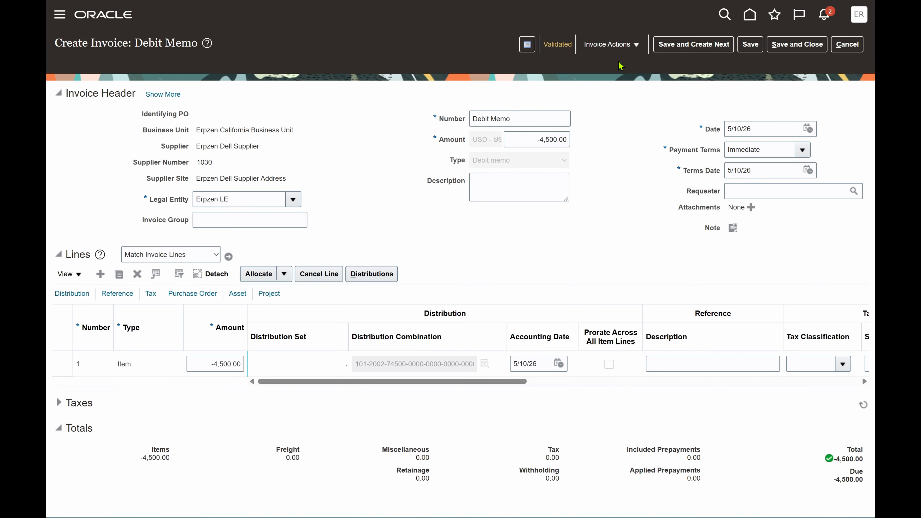
- Post the debit memo to the ledger, view its accounting lines, and save and close the invoice
left_click(619, 45)
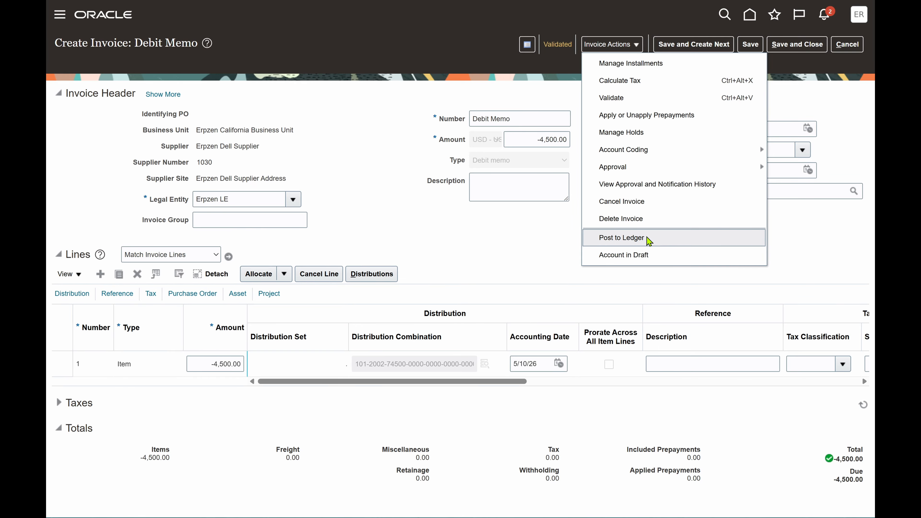
left_click(622, 238)
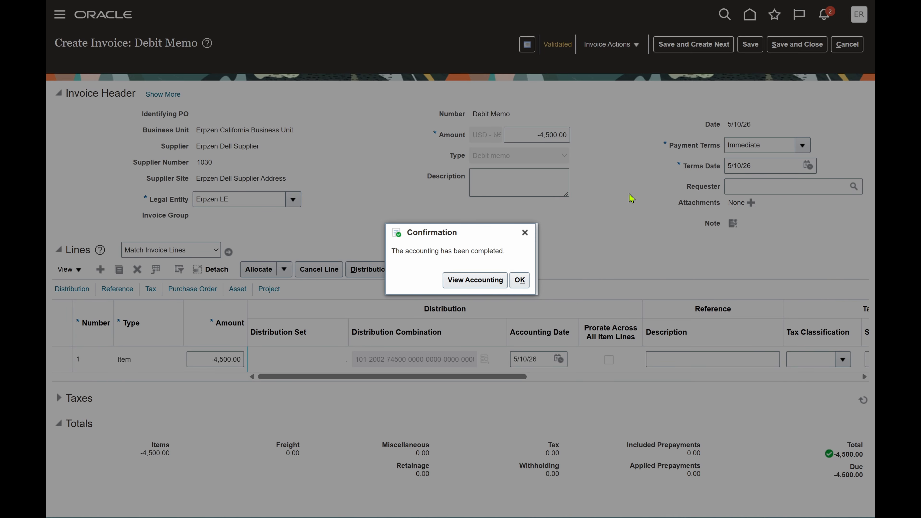
left_click(463, 287)
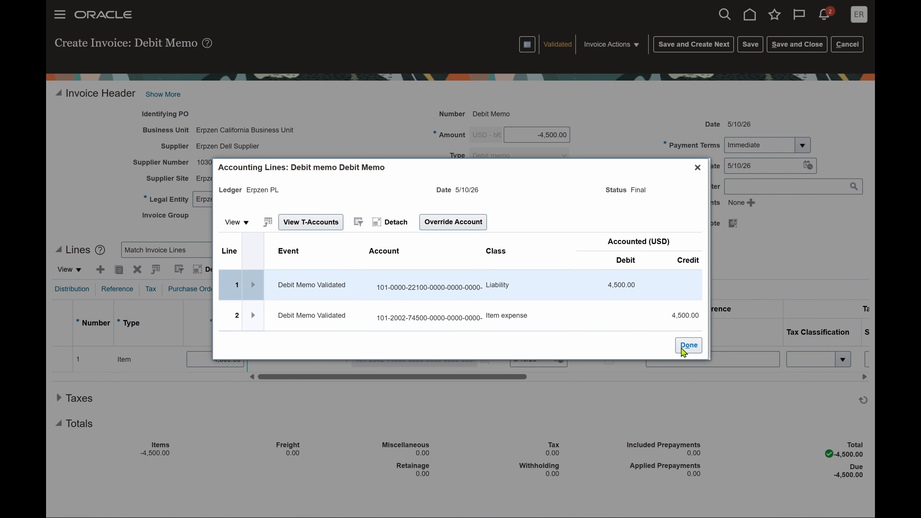
left_click(688, 344)
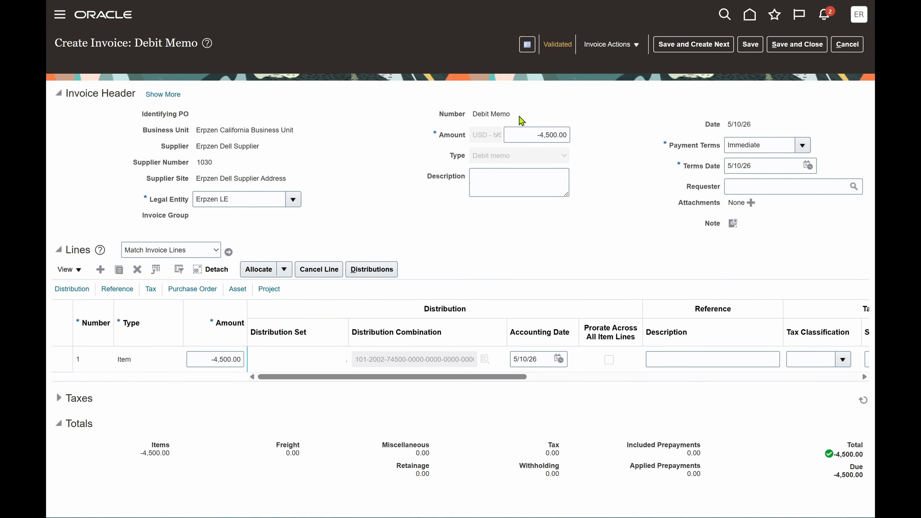
left_click_drag(510, 114, 474, 115)
left_click(750, 45)
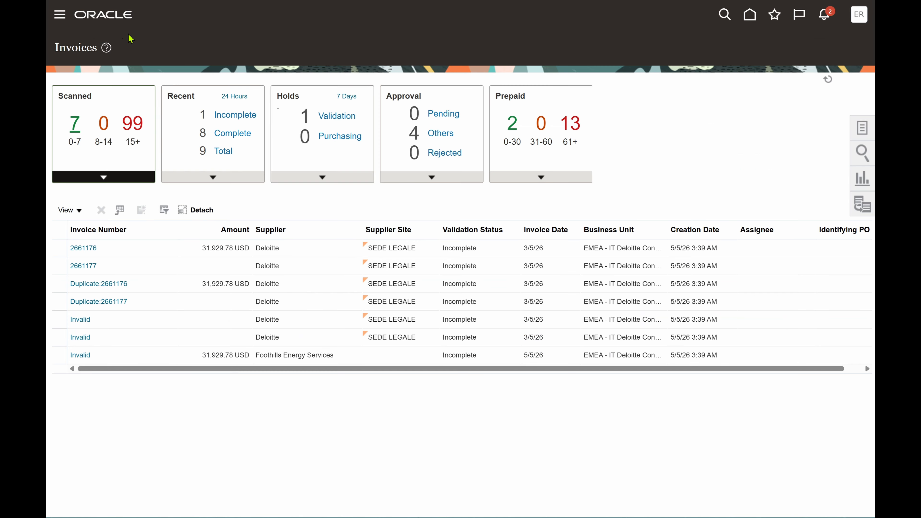
- Go to the Payments work area under Payables and start creating a payment
left_click(60, 20)
scroll(129, 266, "down", 10)
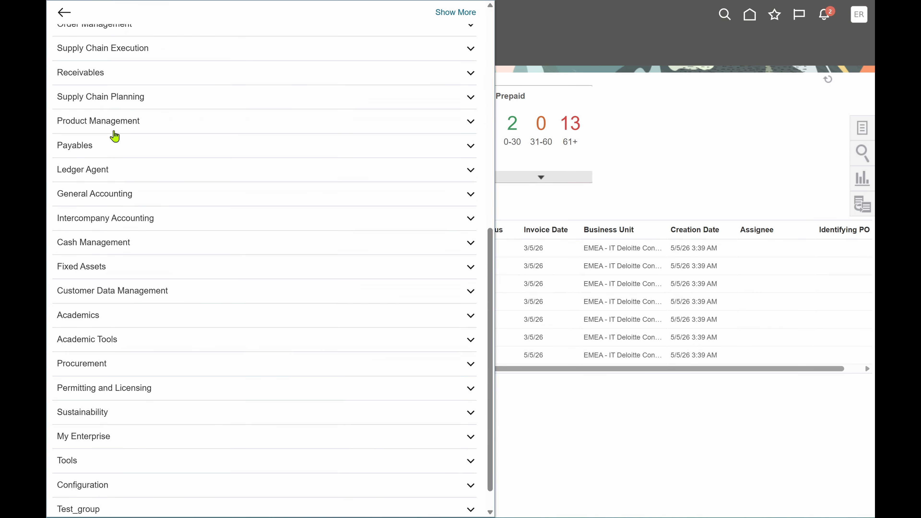
left_click(99, 146)
left_click(358, 166)
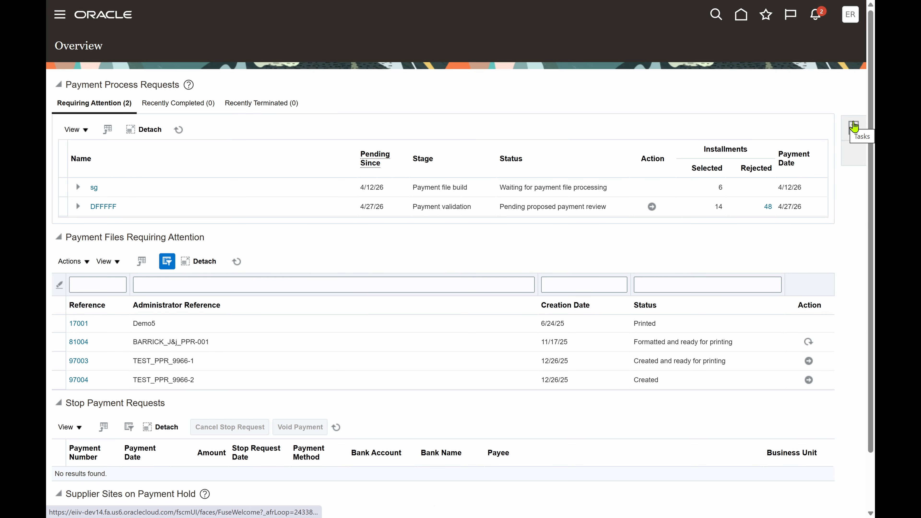
left_click(854, 127)
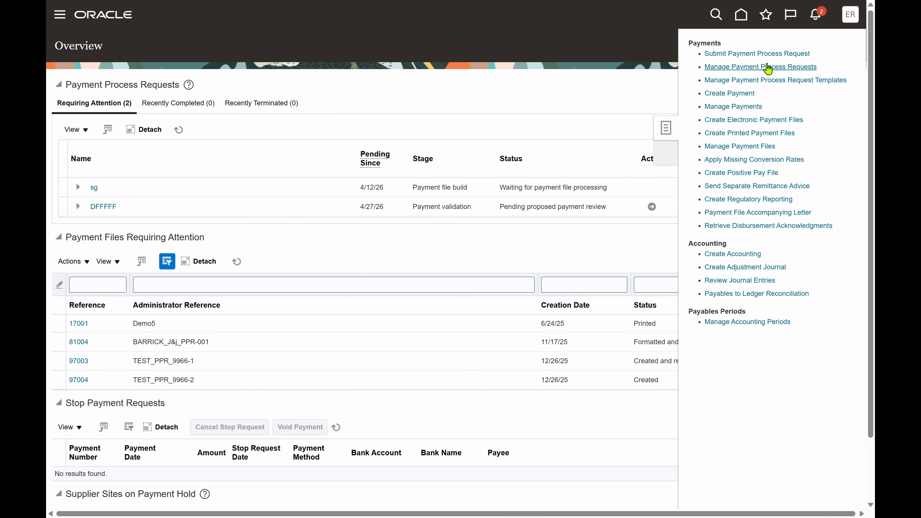
left_click(737, 94)
- Search for parties matching "erpzen" and set Erpzen Dell Supplier as the payment's supplier or party
left_click(373, 133)
left_click(368, 211)
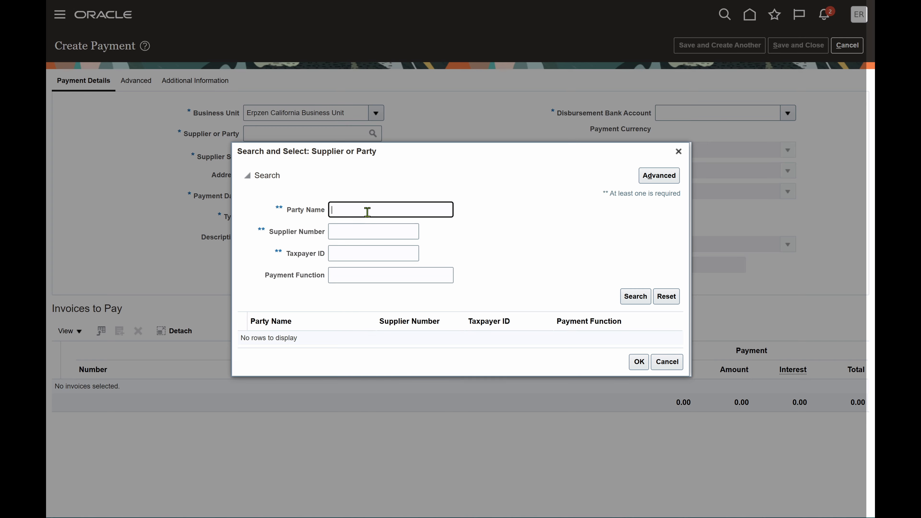
type("erpzen")
key("Return")
left_click(380, 337)
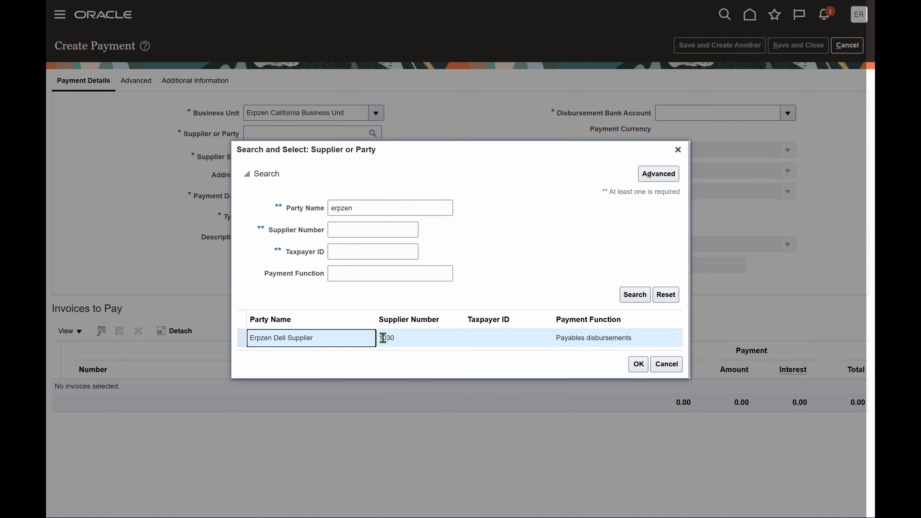
left_click(651, 364)
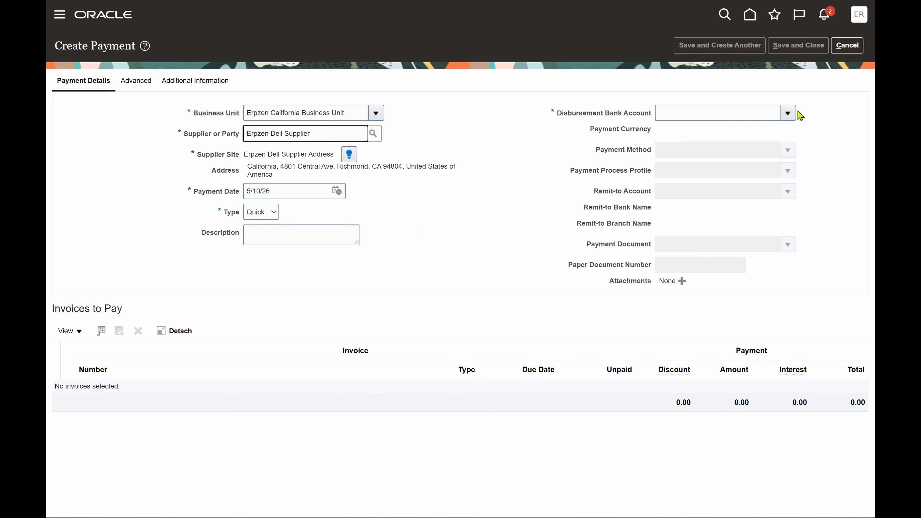
- Set the payment's disbursement account to Erpzen BOA Bank Account, process profile to Erpzen Check Payment Process Profile, and document to Erpzen Payment Document
left_click(789, 115)
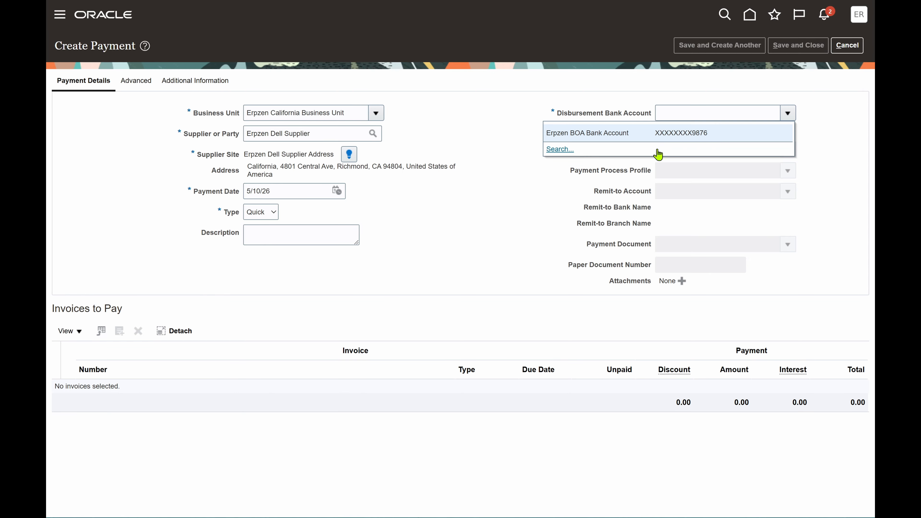
left_click(689, 133)
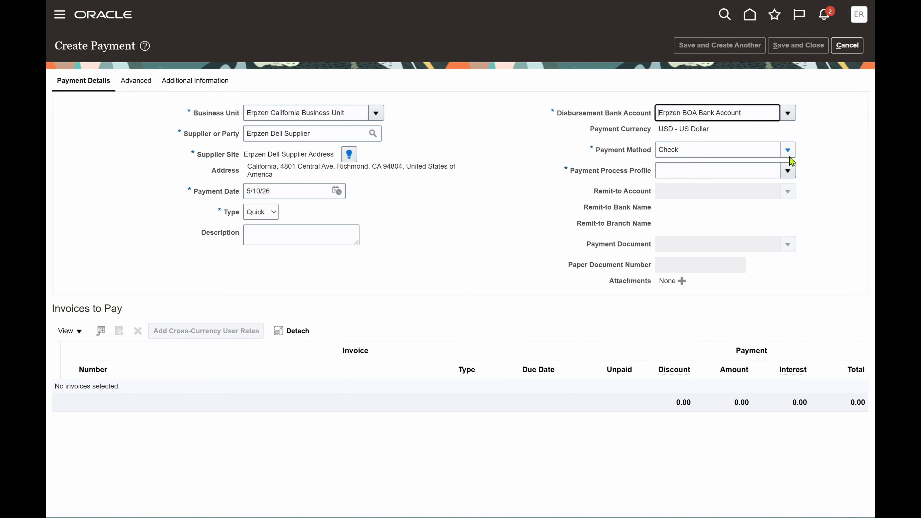
left_click(787, 170)
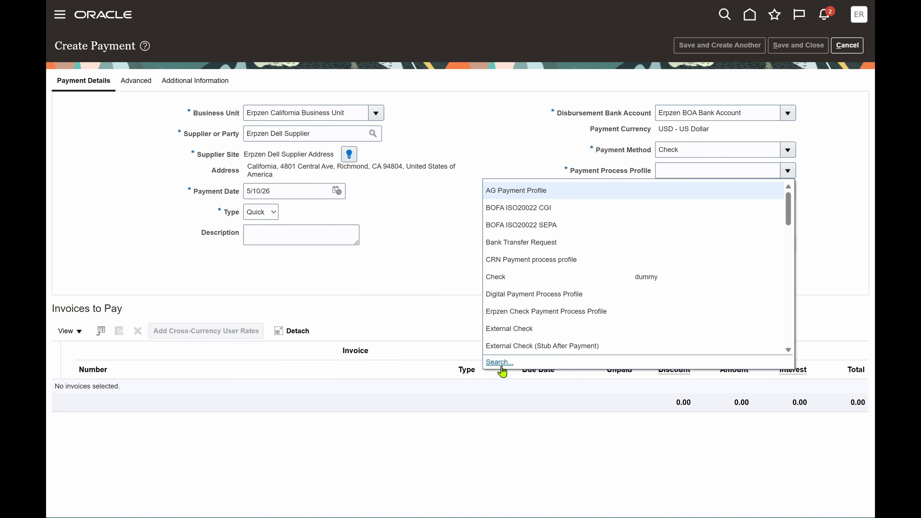
left_click(502, 364)
left_click(412, 210)
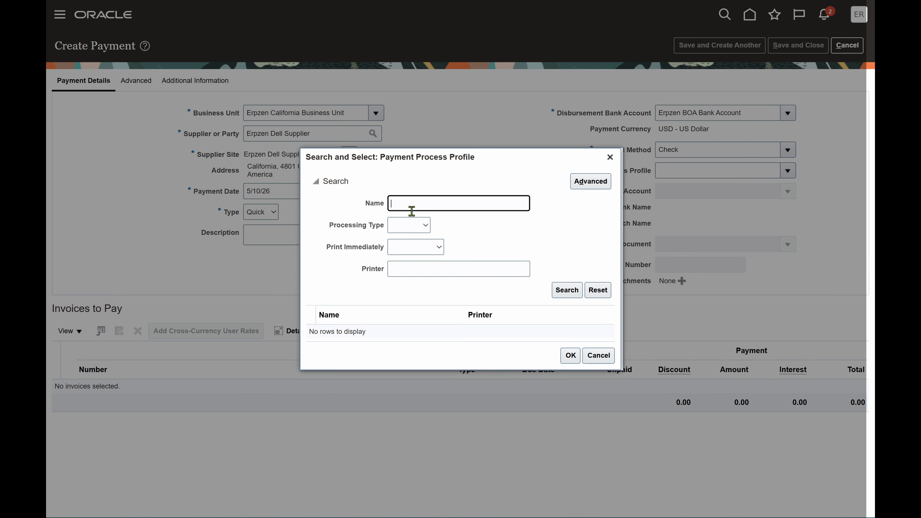
type("erpzen")
key("Return")
left_click(471, 332)
left_click(570, 362)
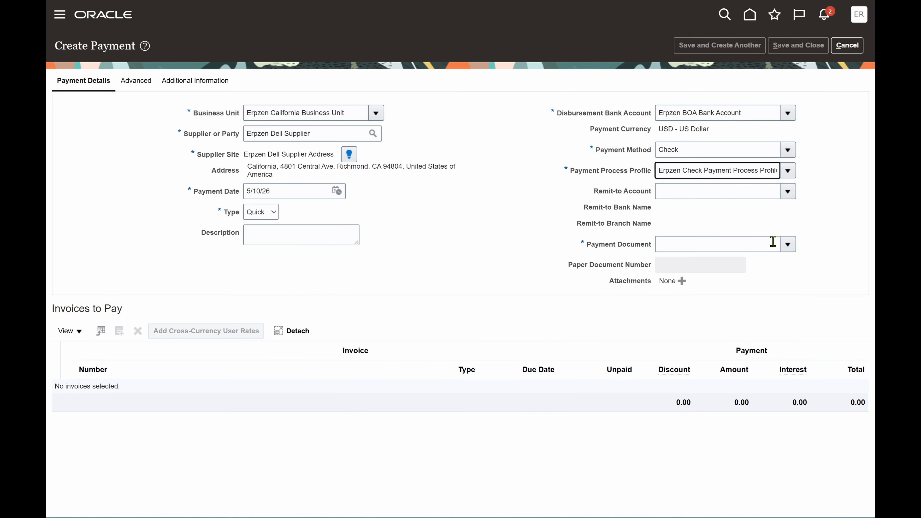
left_click(787, 244)
left_click(639, 284)
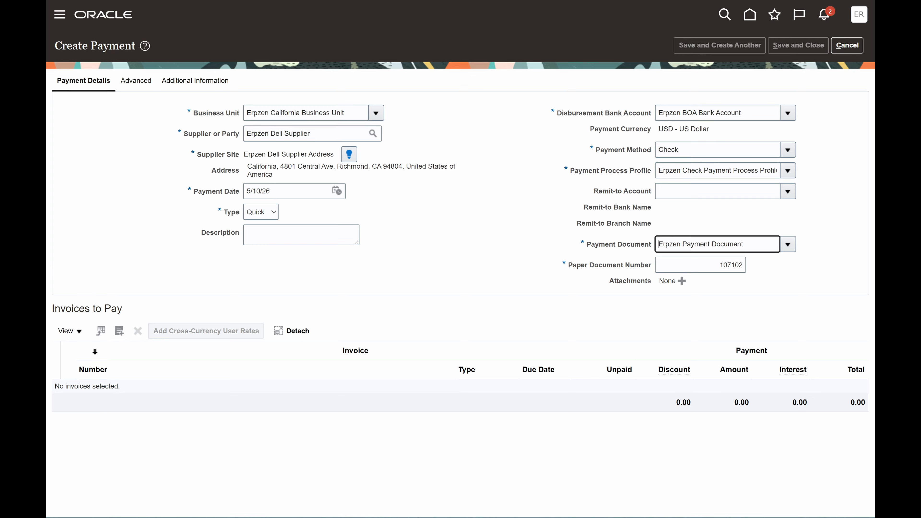
- Review the supplier's invoices available to pay, highlight the Debit Memo entry, and leave the list without adding any
left_click(119, 331)
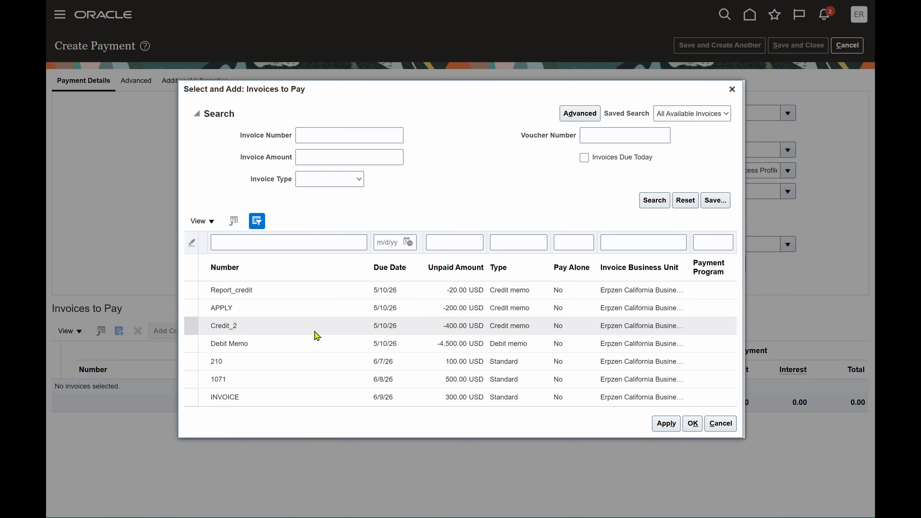
left_click(473, 343)
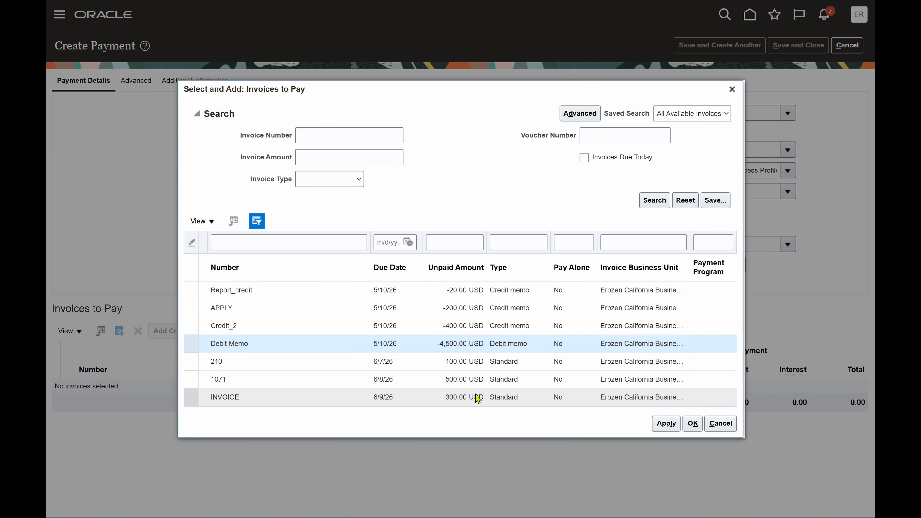
left_click(720, 424)
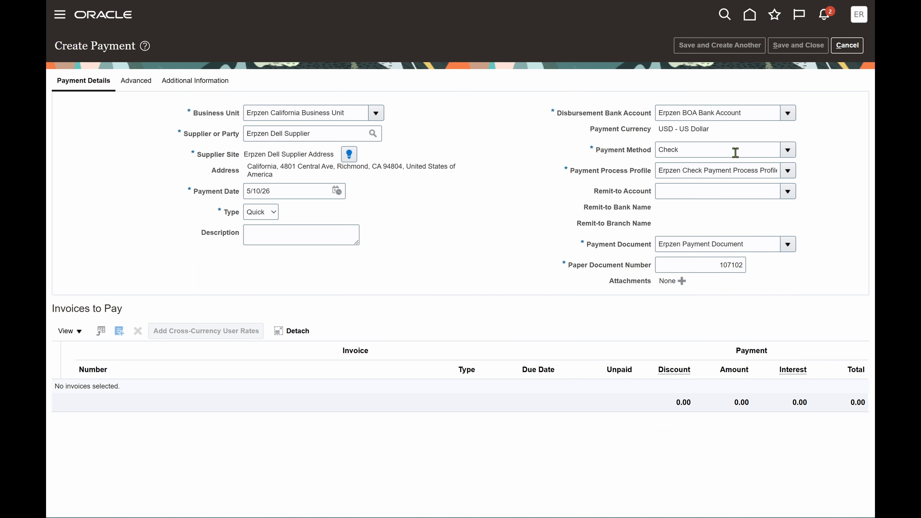